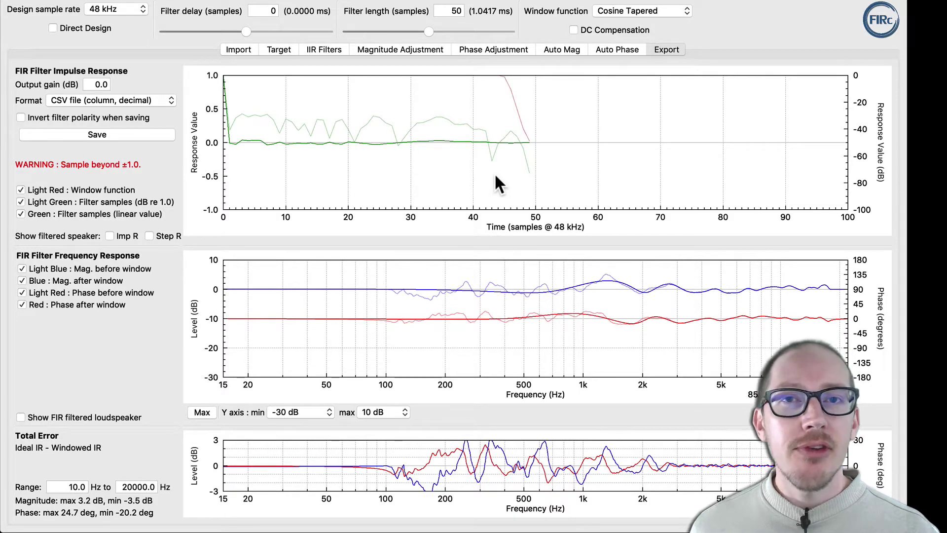
Highlight the article's question on whether ideal total error is zero, then return to FIR Creator.
key("super+Tab")
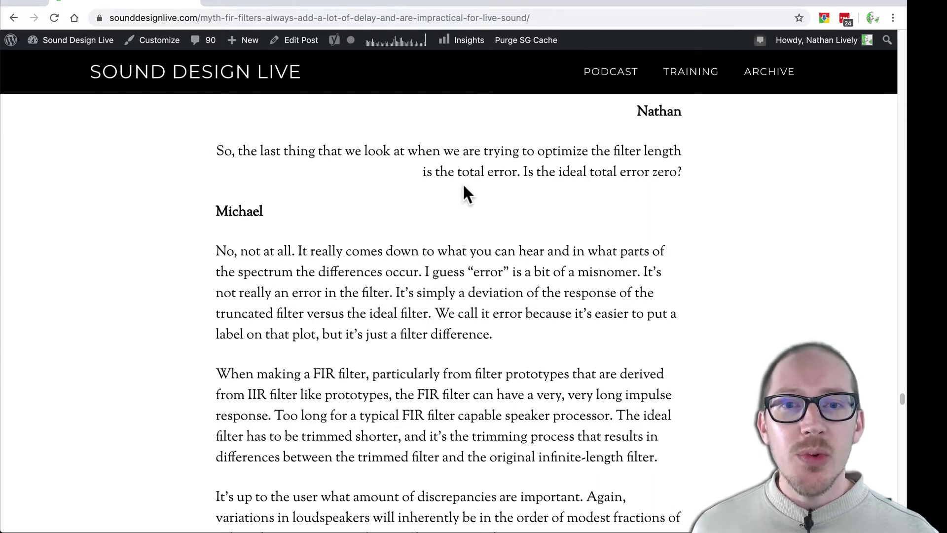
triple_click(469, 150)
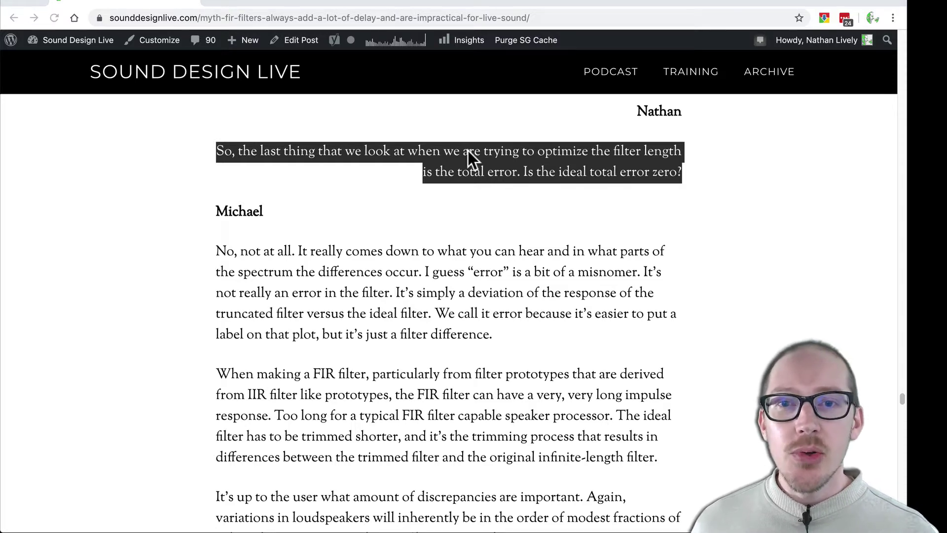
key("super+Tab")
key("super+Tab")
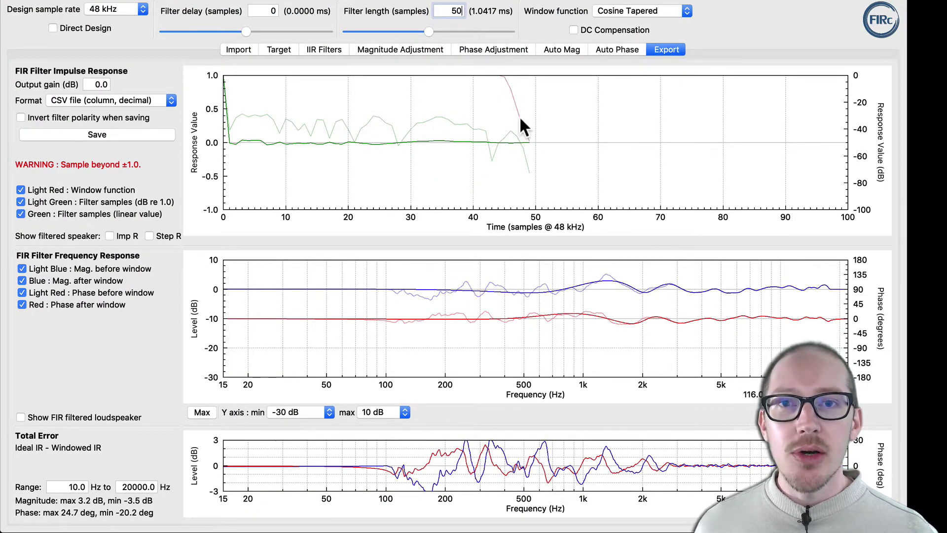
Set the filter length to 90 samples, then drag it up through 126, 170, 210, 240 toward 290.
double_click(454, 10)
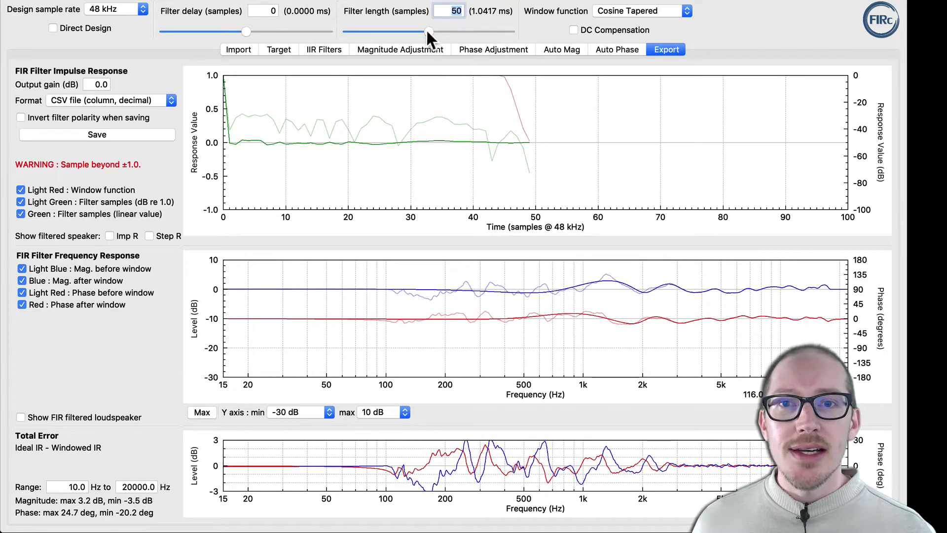
type("90")
key("Return")
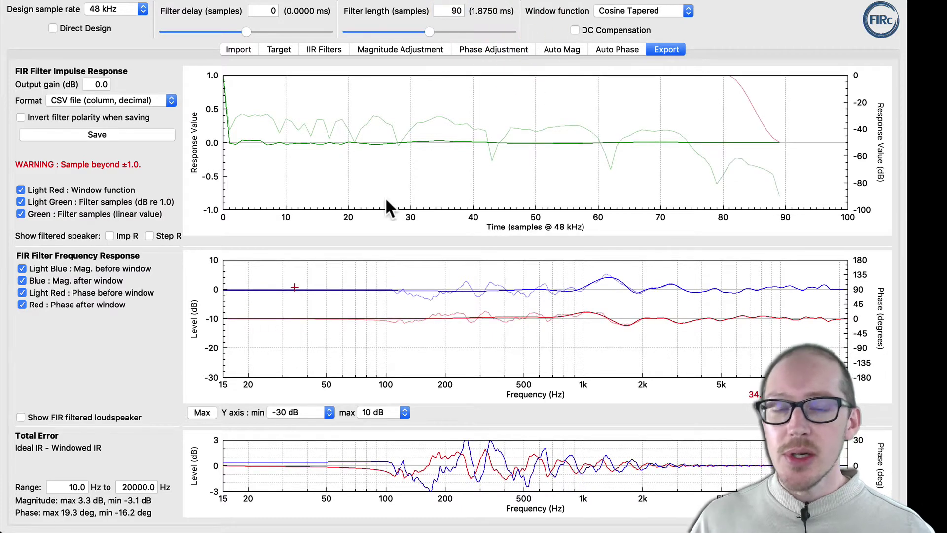
left_click_drag(429, 31, 524, 29)
left_click_drag(434, 30, 512, 31)
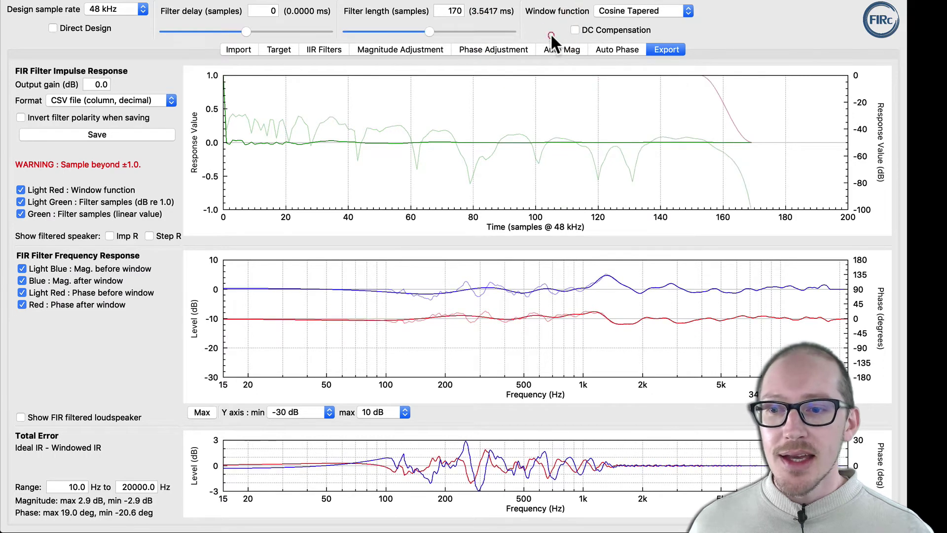
left_click_drag(427, 30, 513, 31)
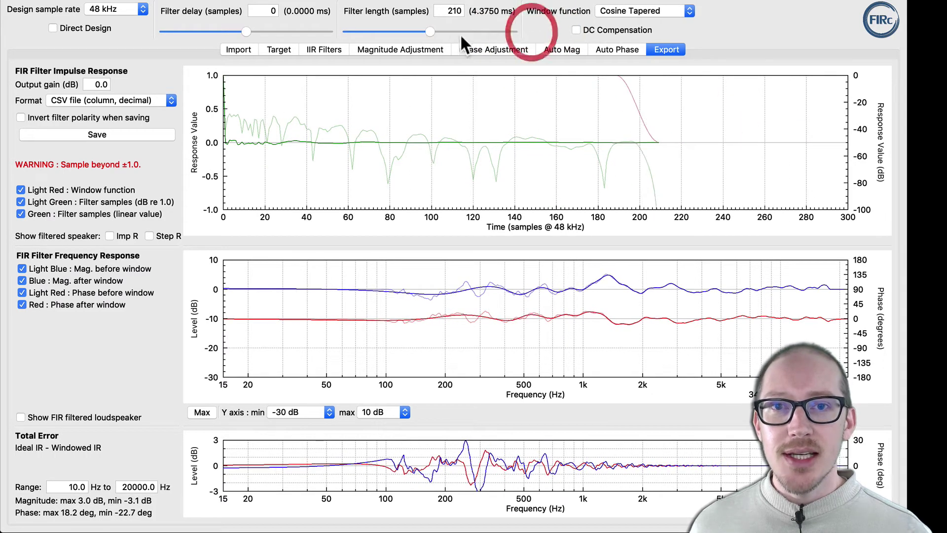
left_click_drag(429, 30, 556, 31)
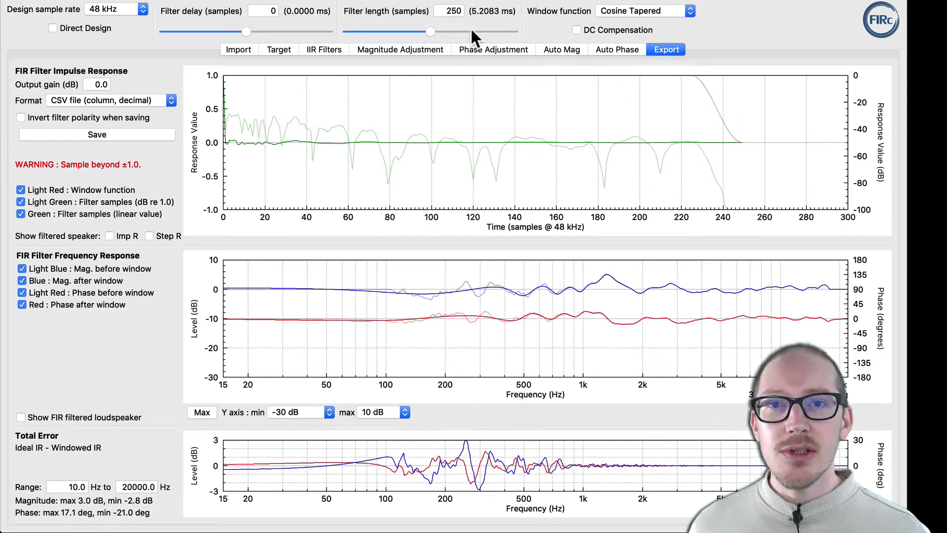
left_click_drag(430, 28, 543, 27)
Enter a 20000-sample filter length, which clamps to the 16384 maximum.
double_click(455, 11)
type("20000")
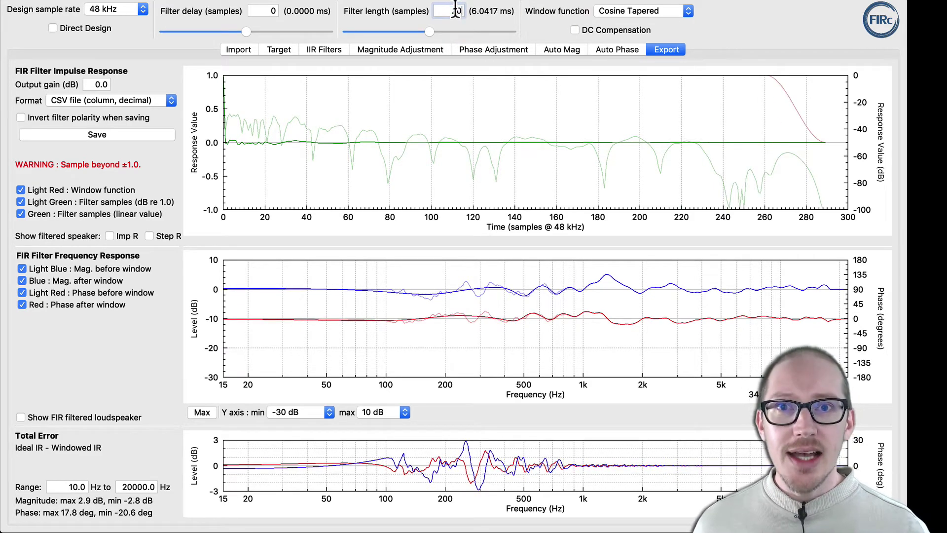
key("Return")
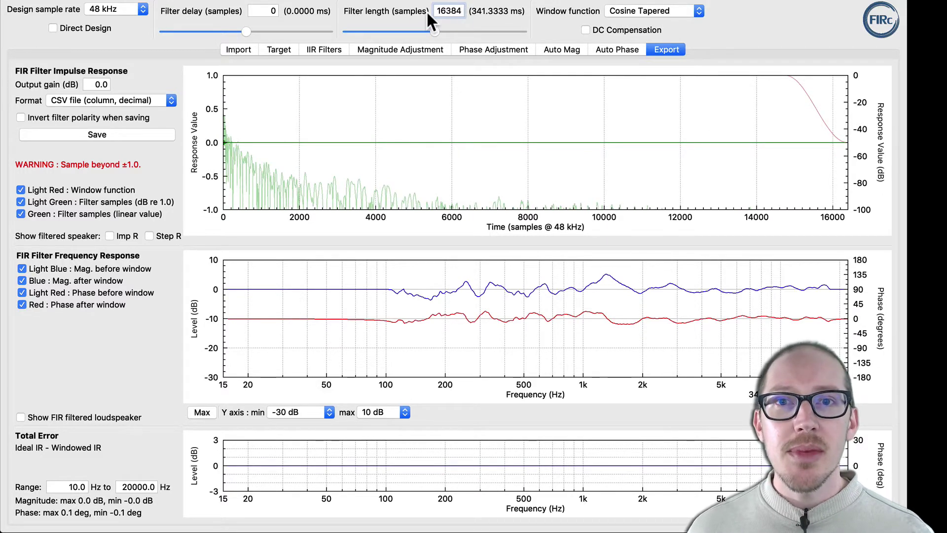
key("super+comma")
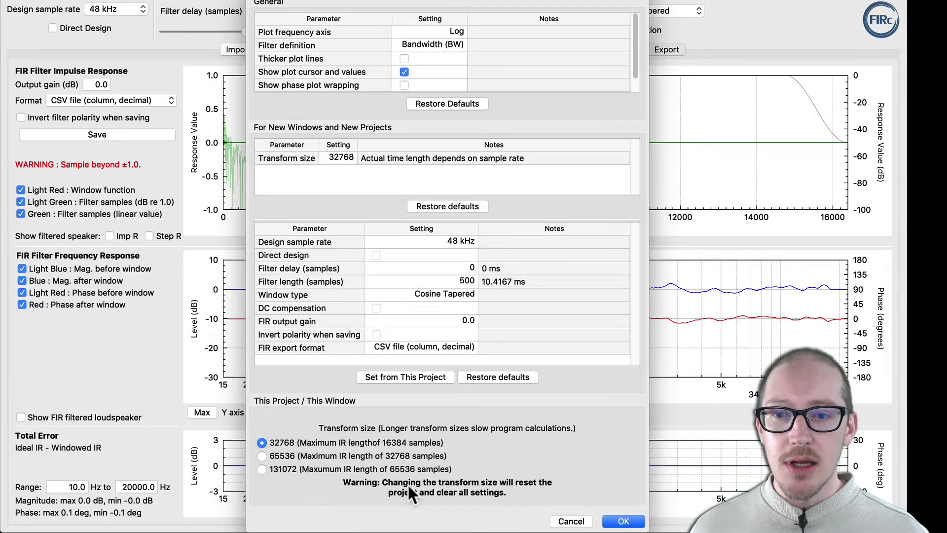
left_click(572, 521)
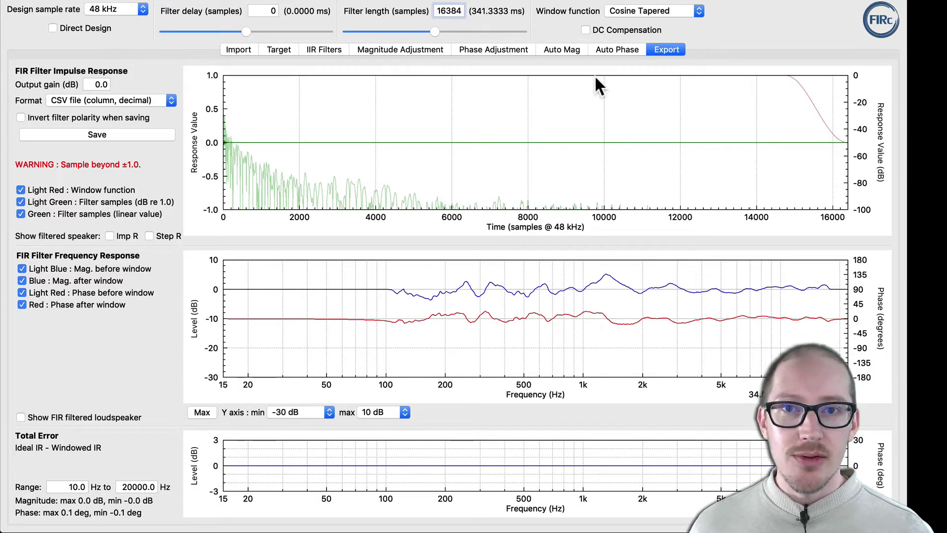
left_click_drag(433, 10, 476, 15)
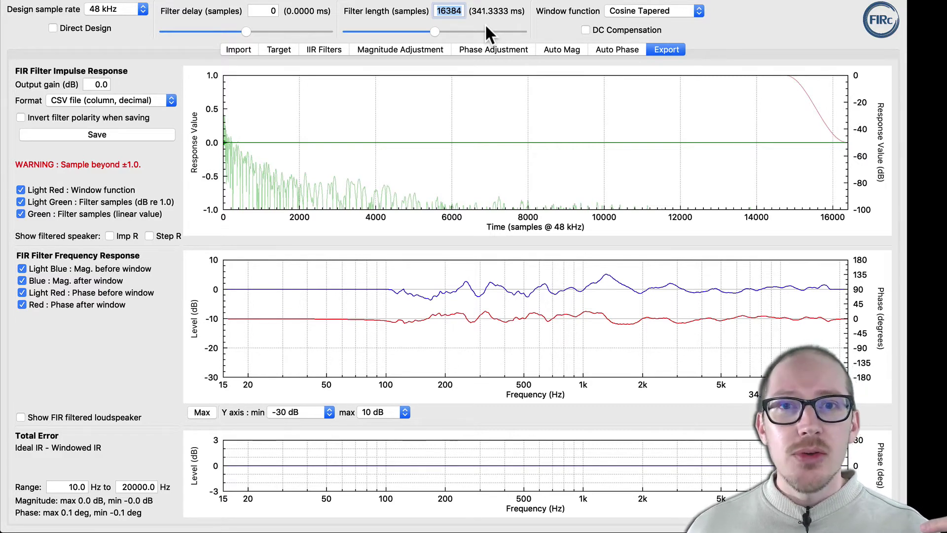
Set the filter length to 8000 samples, then switch to the Sound Design Live article.
type("8000")
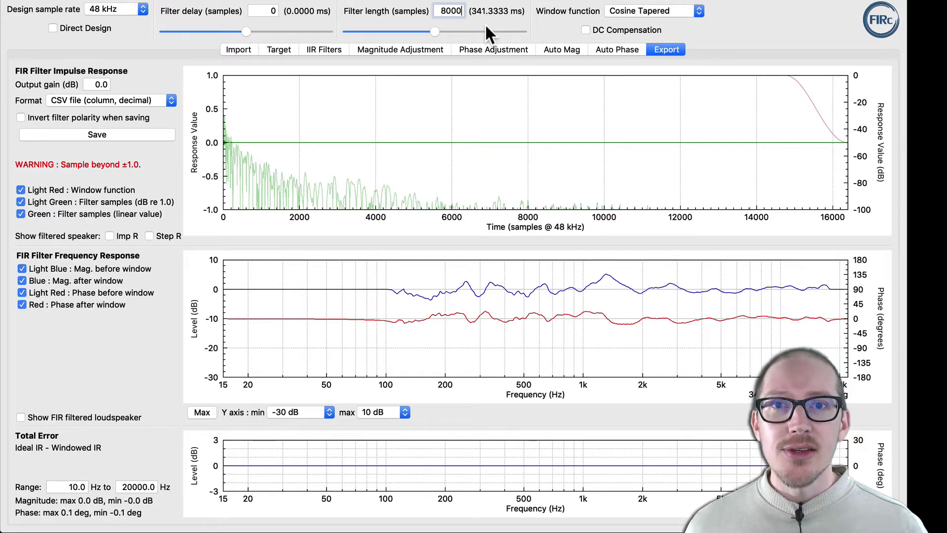
key("Return")
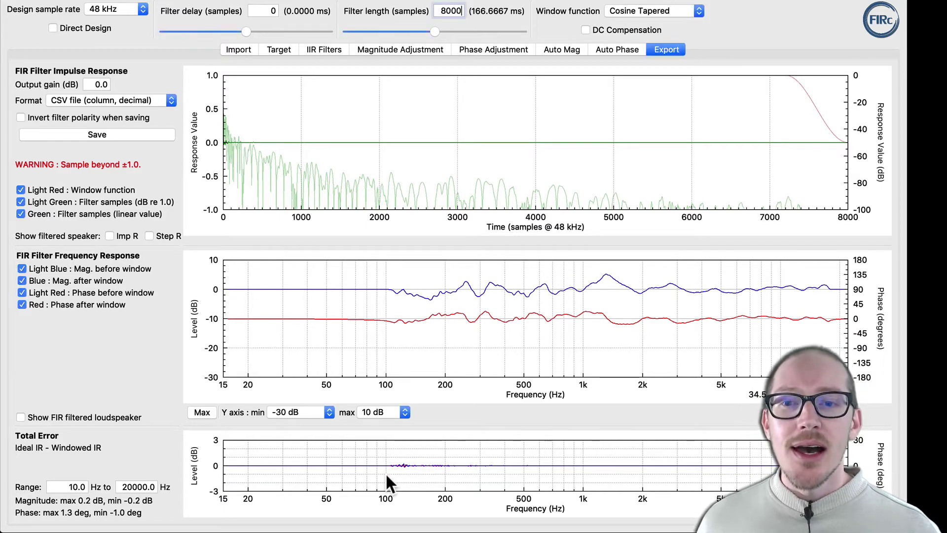
key("super+Tab")
key("super+Tab")
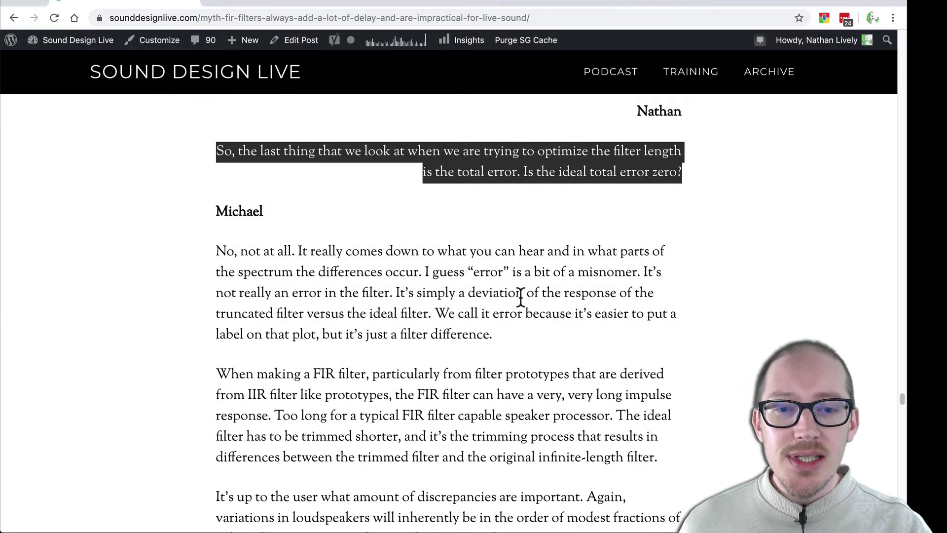
Highlight the paragraph on 0.25 dB accuracy versus loudspeaker variation, then return to FIR Creator.
scroll(520, 299, "down", 6)
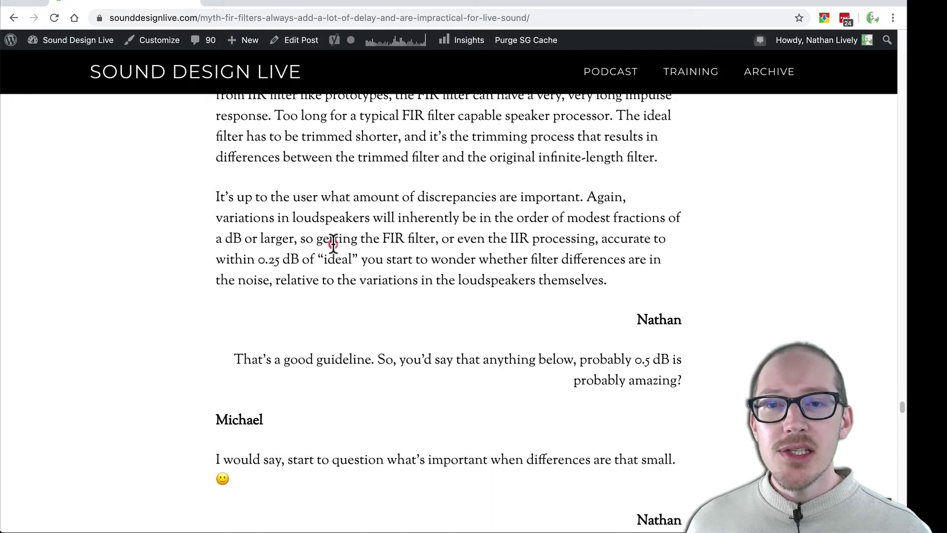
left_click_drag(213, 218, 603, 279)
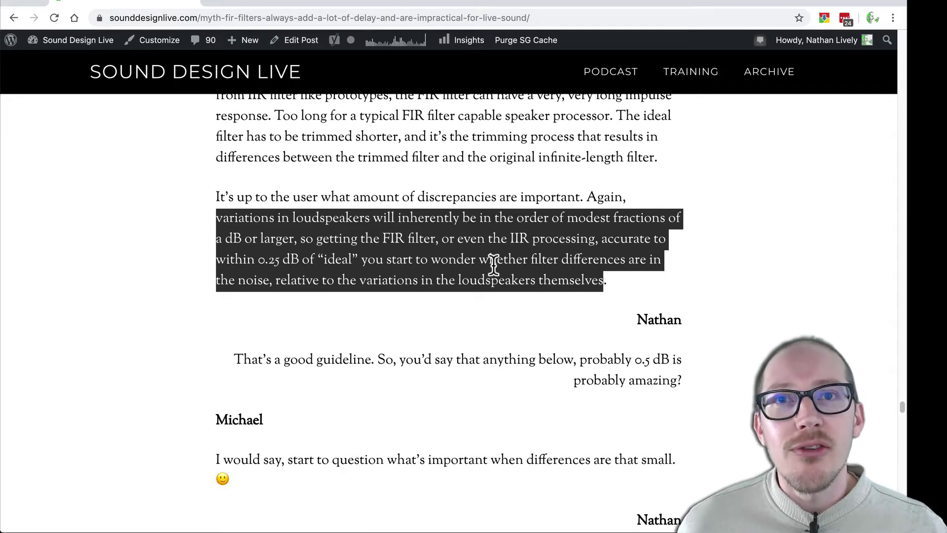
key("super+Tab")
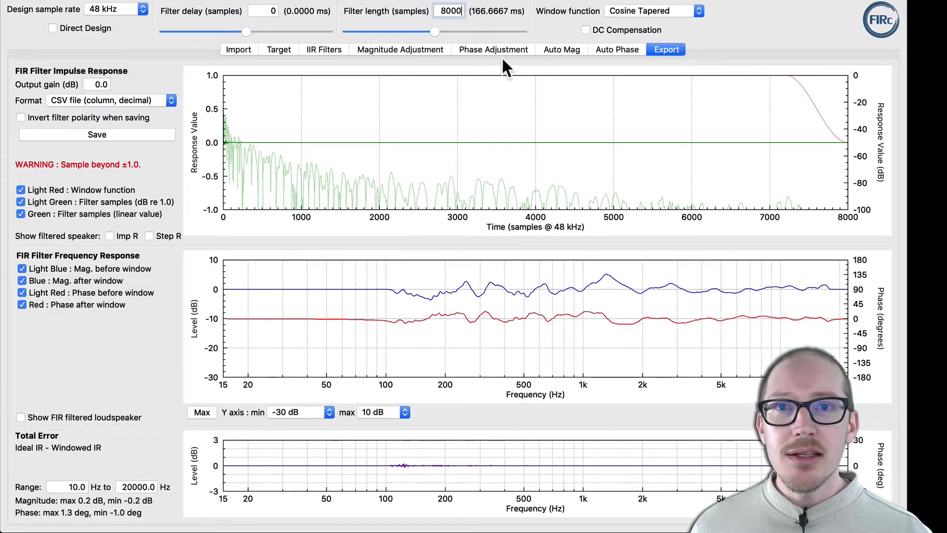
Set the filter length to 100 samples, drag it up to 180, then enter 400.
double_click(450, 12)
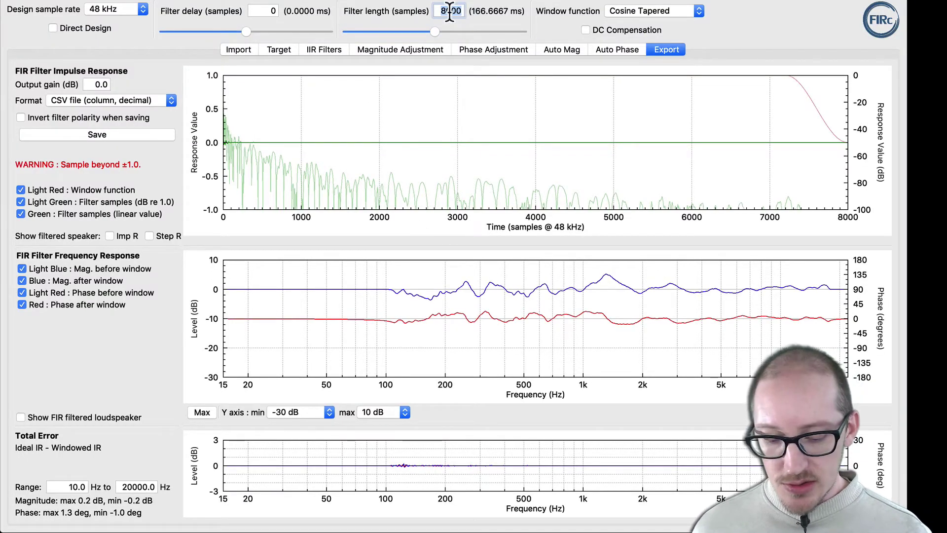
type("100")
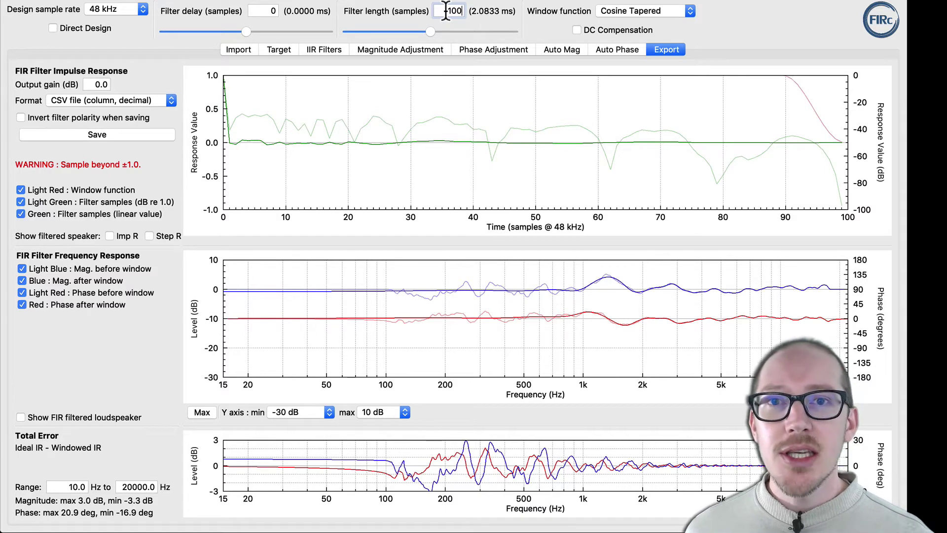
left_click_drag(436, 33, 529, 34)
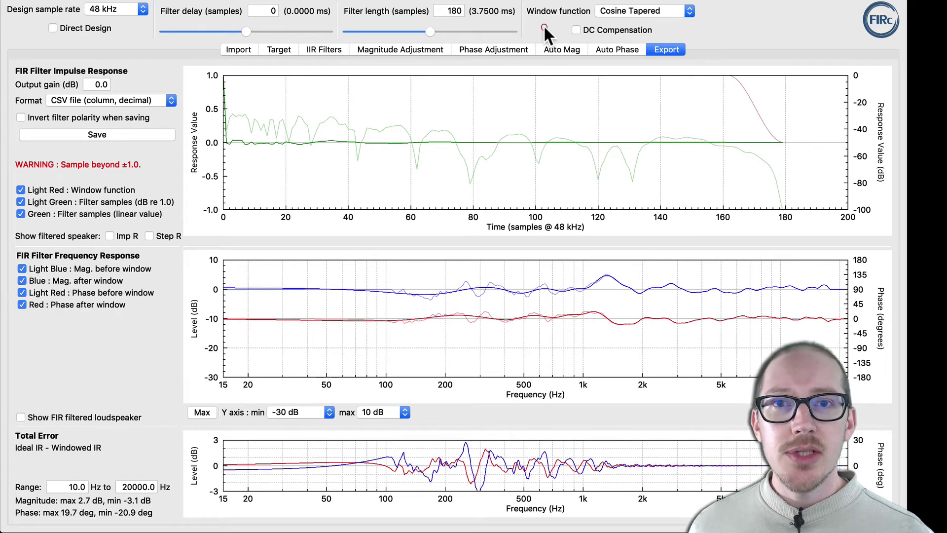
double_click(449, 10)
type("400")
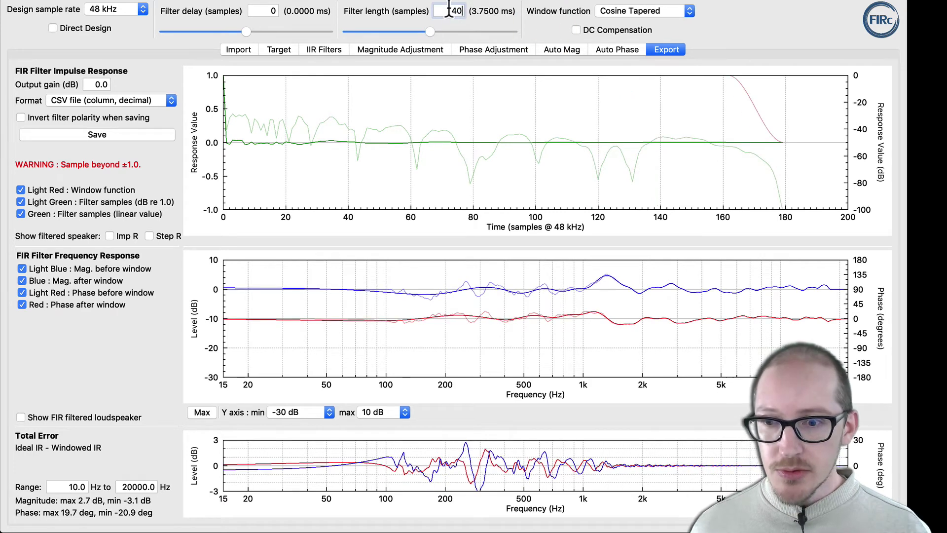
key("Return")
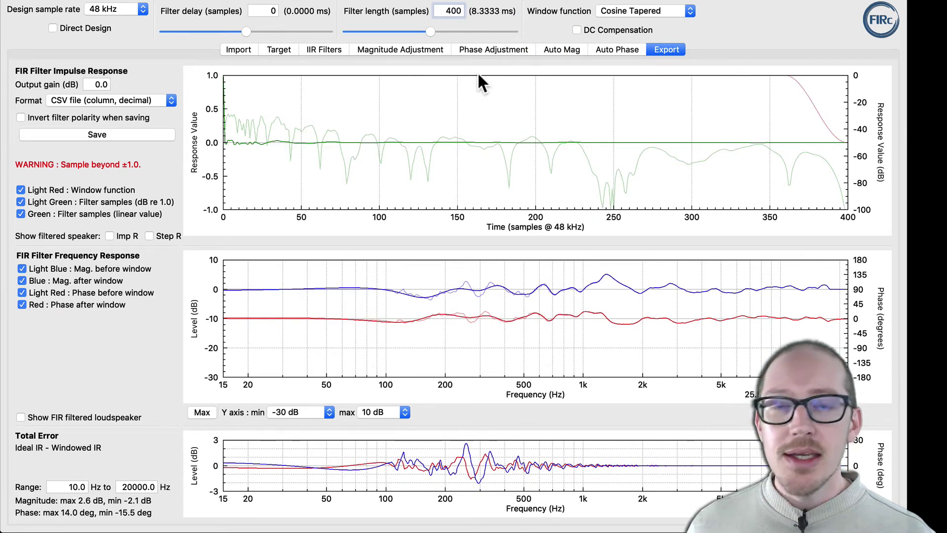
Raise the filter length to 800, then 1000 samples, and view the Auto Mag correction page.
key("BackSpace")
key("BackSpace")
key("BackSpace")
type("800")
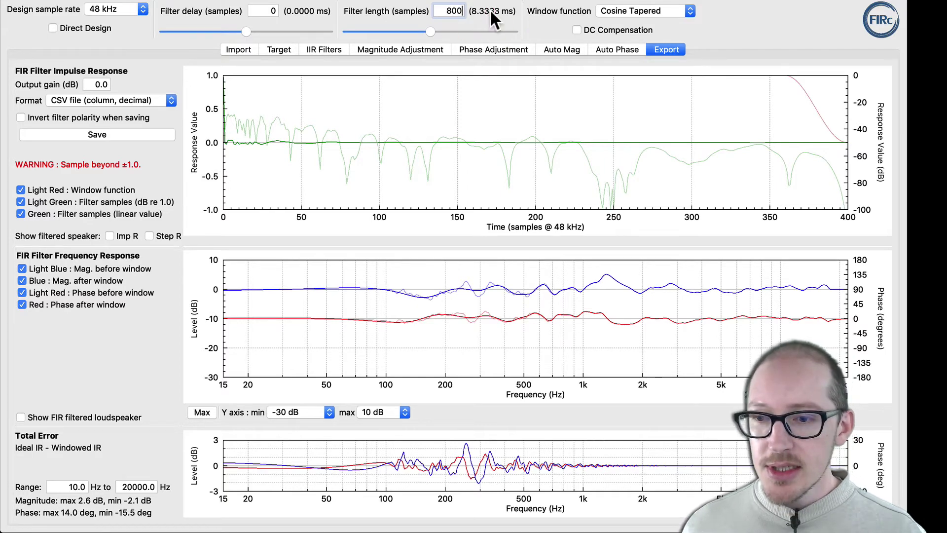
key("Return")
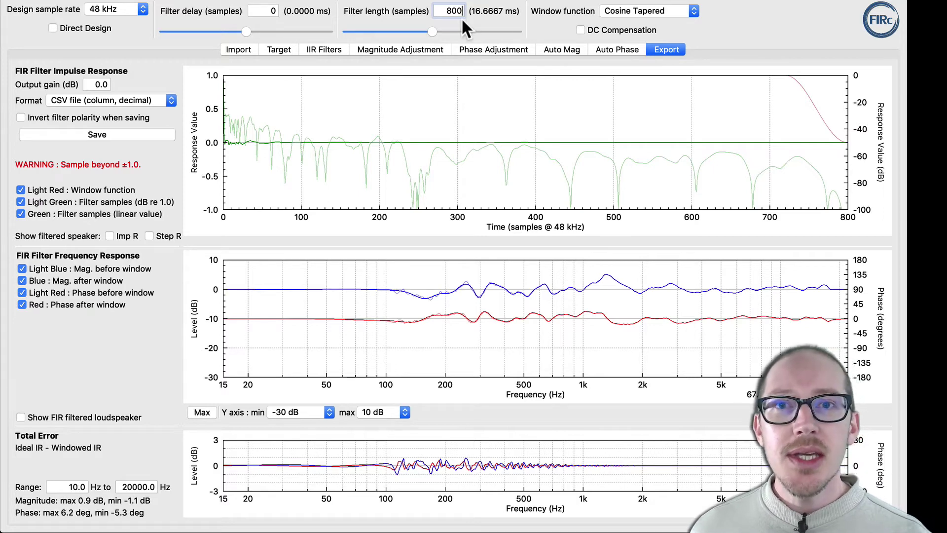
double_click(444, 10)
type("1")
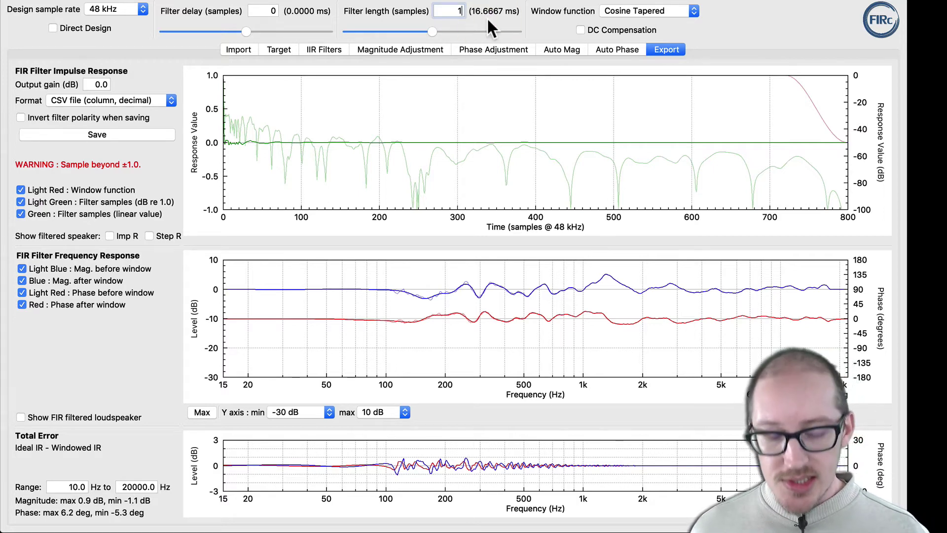
type("000")
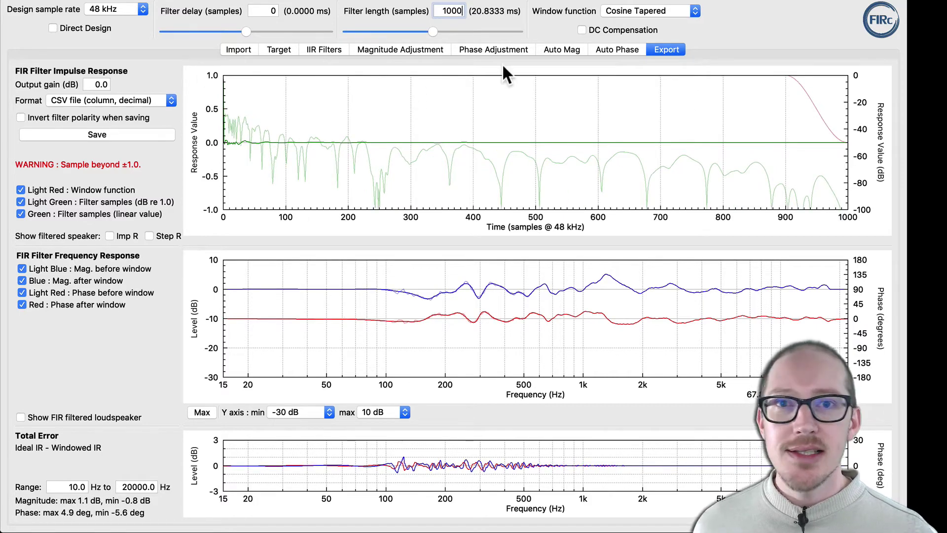
left_click(561, 50)
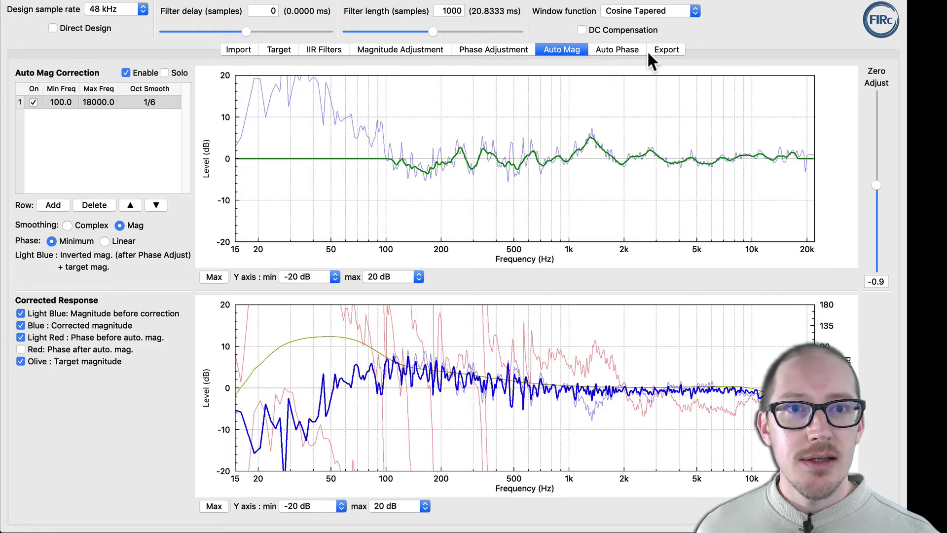
Go back to the Export page and set the filter length to 2000 samples.
left_click(666, 49)
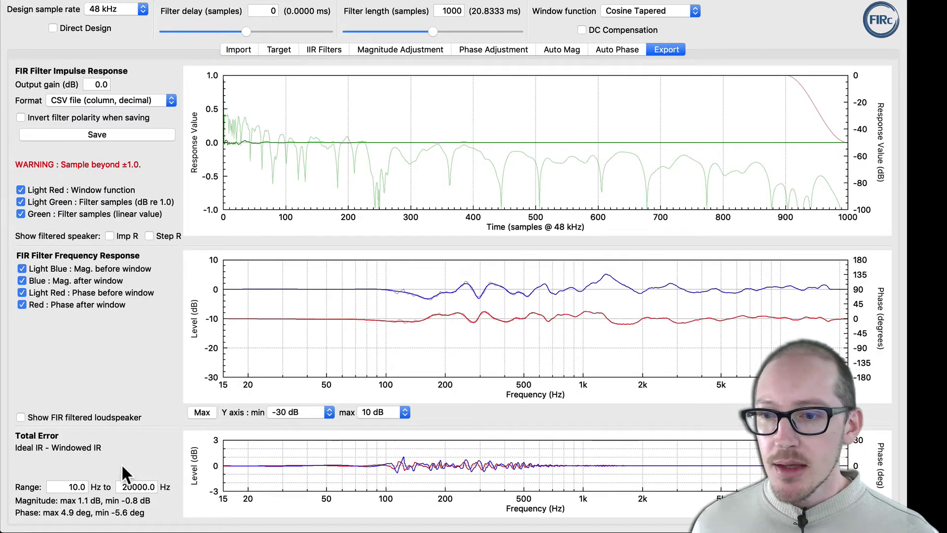
double_click(441, 11)
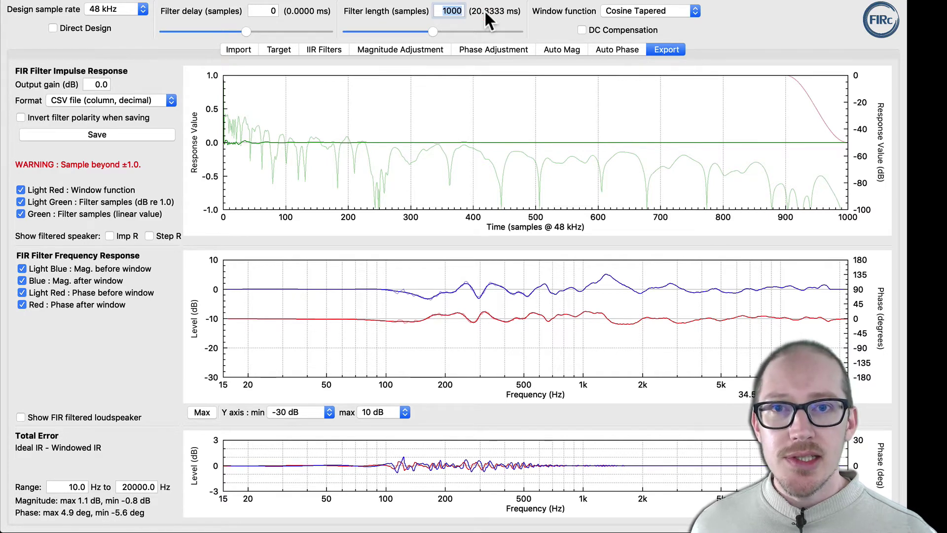
type("2000")
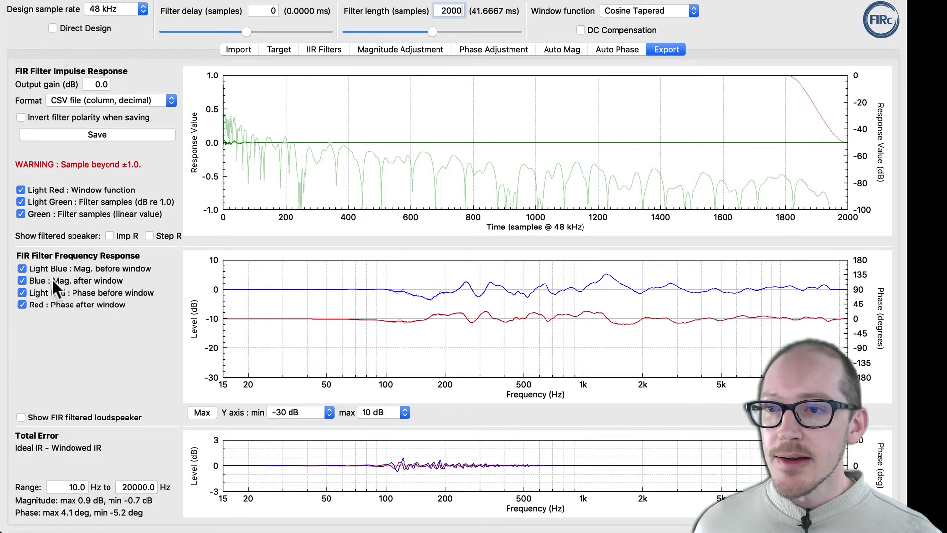
left_click(22, 280)
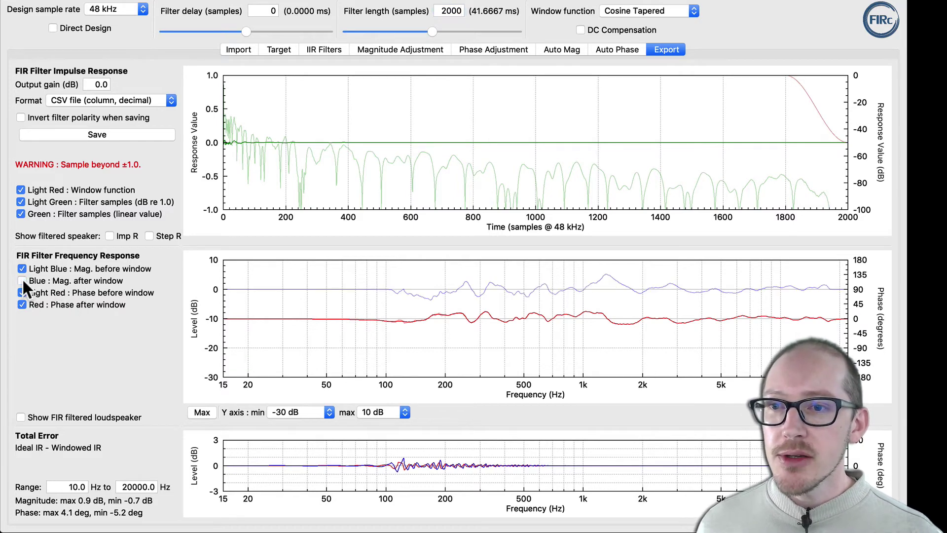
left_click(22, 280)
left_click(22, 280)
left_click(22, 280)
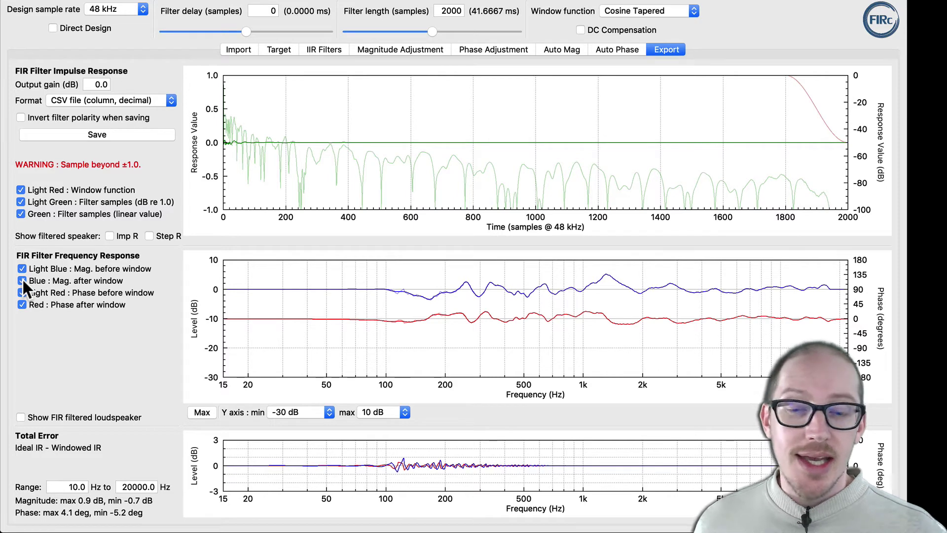
left_click(22, 280)
left_click(22, 280)
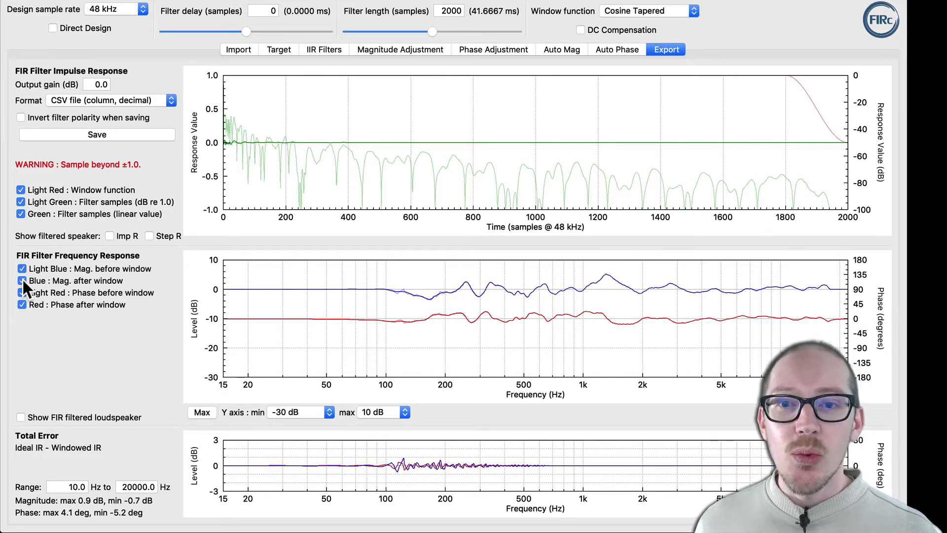
left_click(22, 280)
left_click(22, 281)
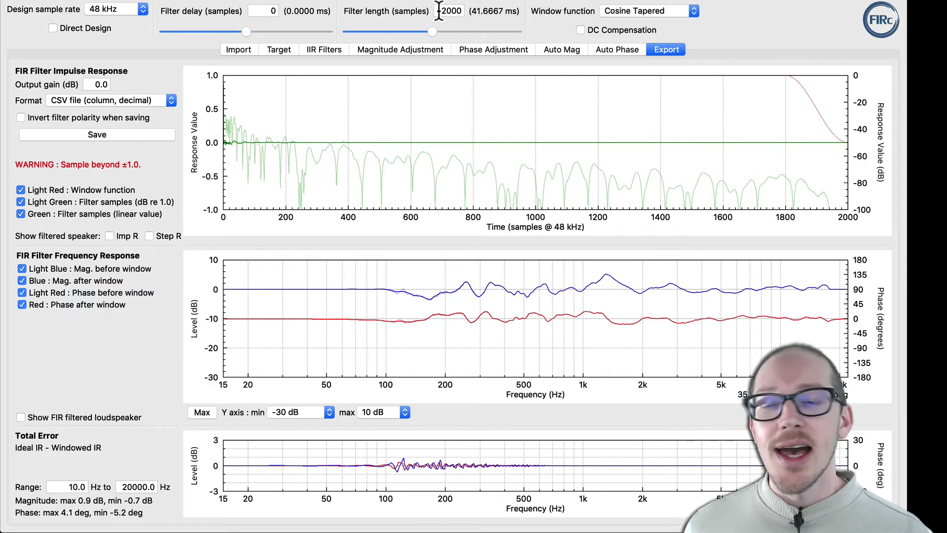
Set the filter length to 5000 samples, cutting total magnitude error to about 0.3 dB.
double_click(439, 10)
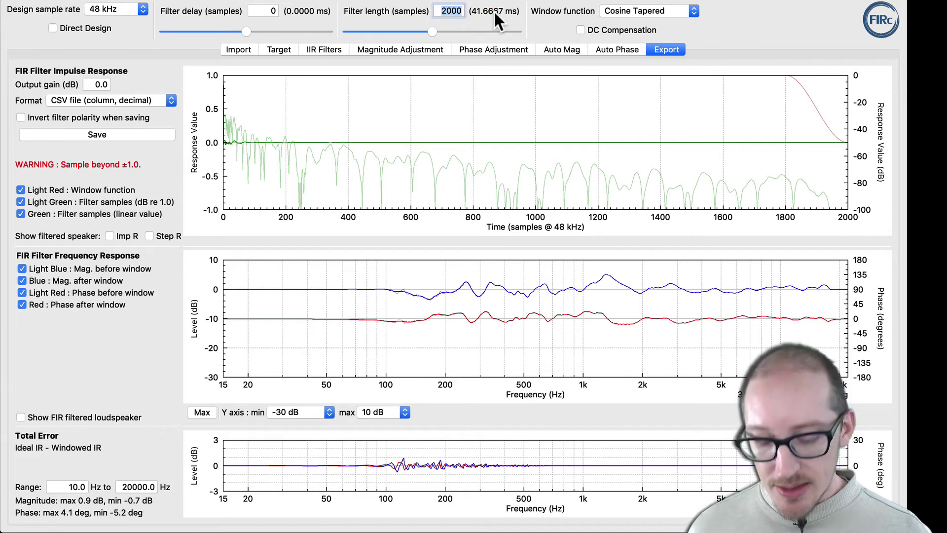
type("5000")
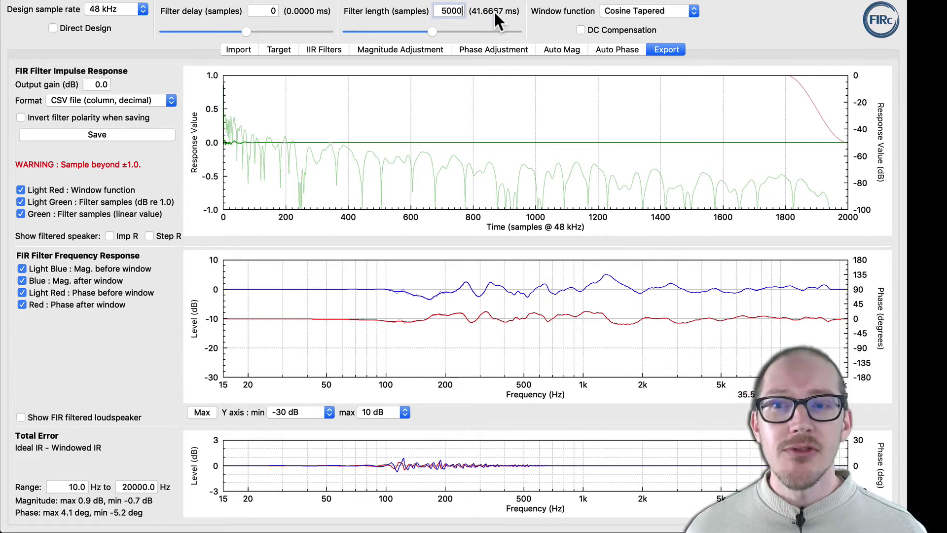
key("Return")
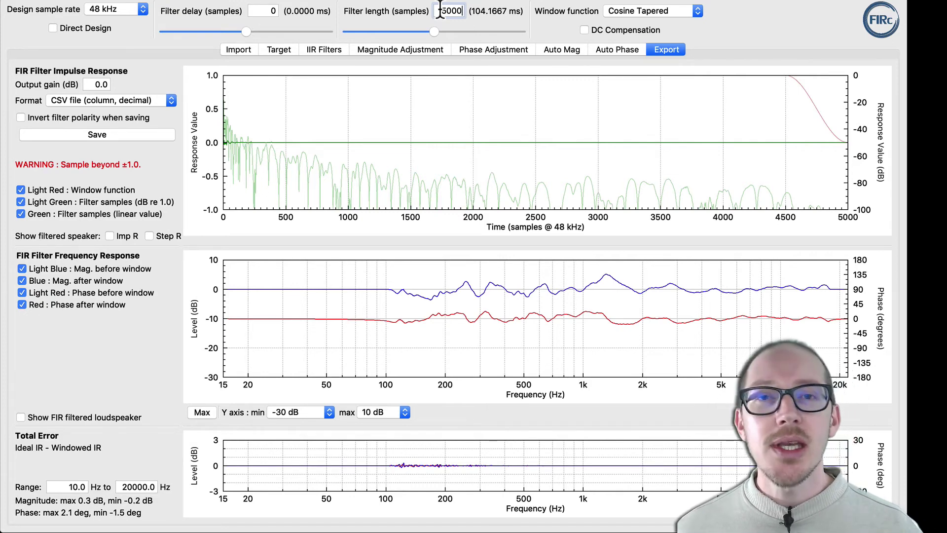
left_click_drag(440, 10, 474, 8)
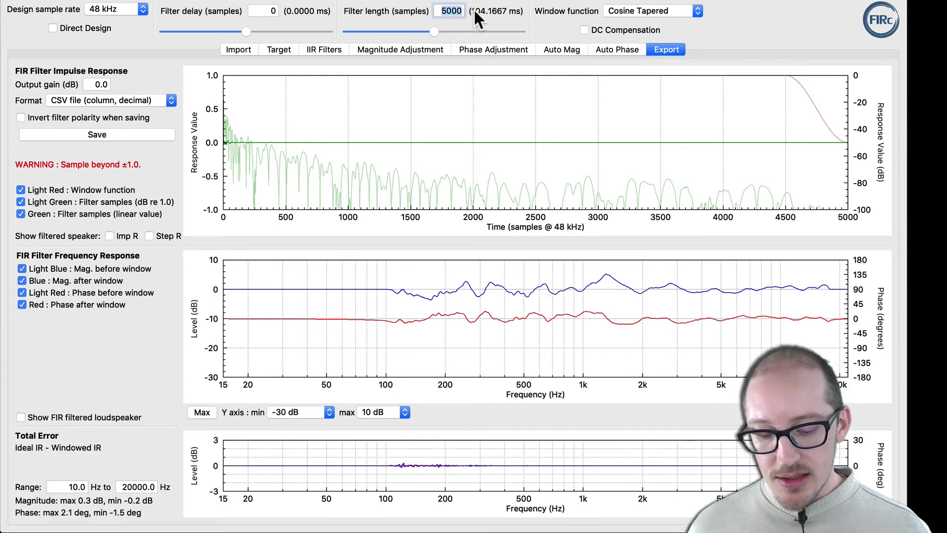
Change the filter length to 4000 samples.
type("4")
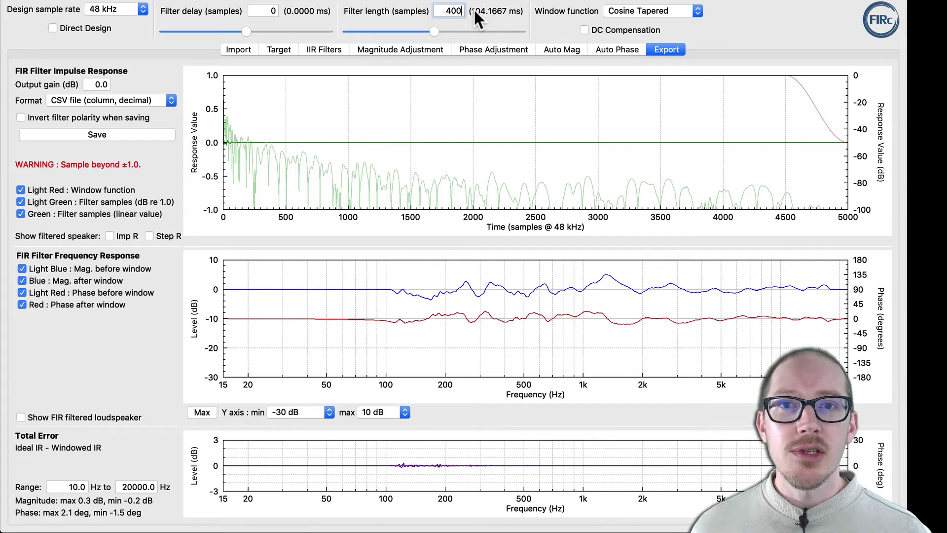
key("Return")
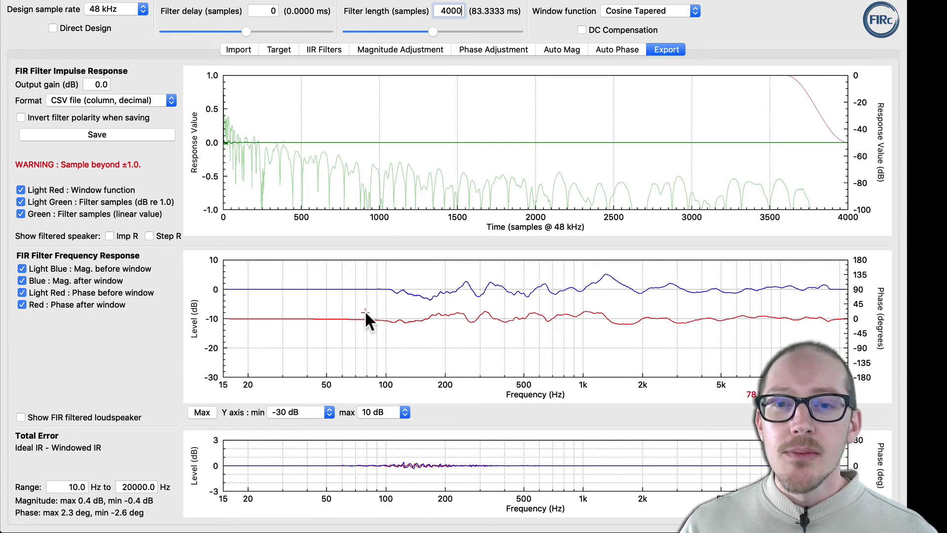
Replace the filter length with 50 samples, raising total error to about 3 dB.
double_click(438, 9)
type("50")
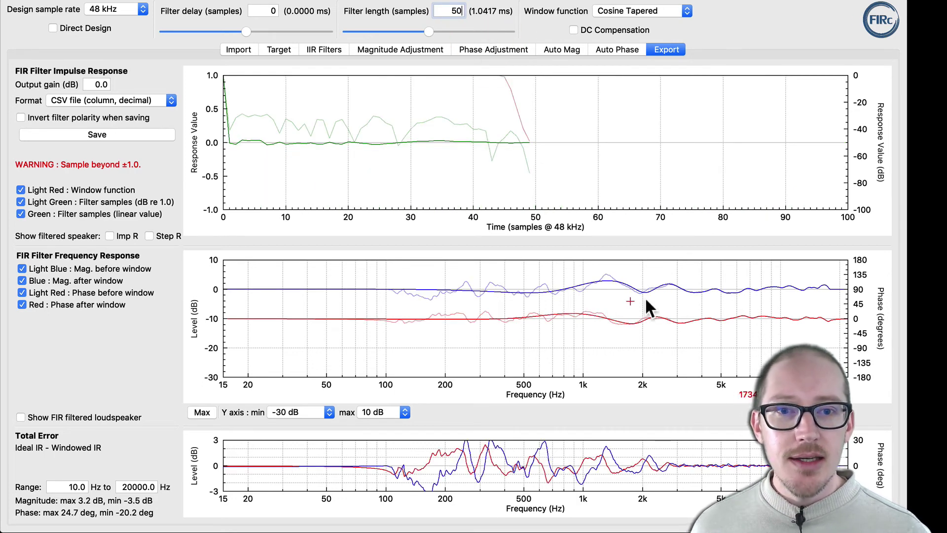